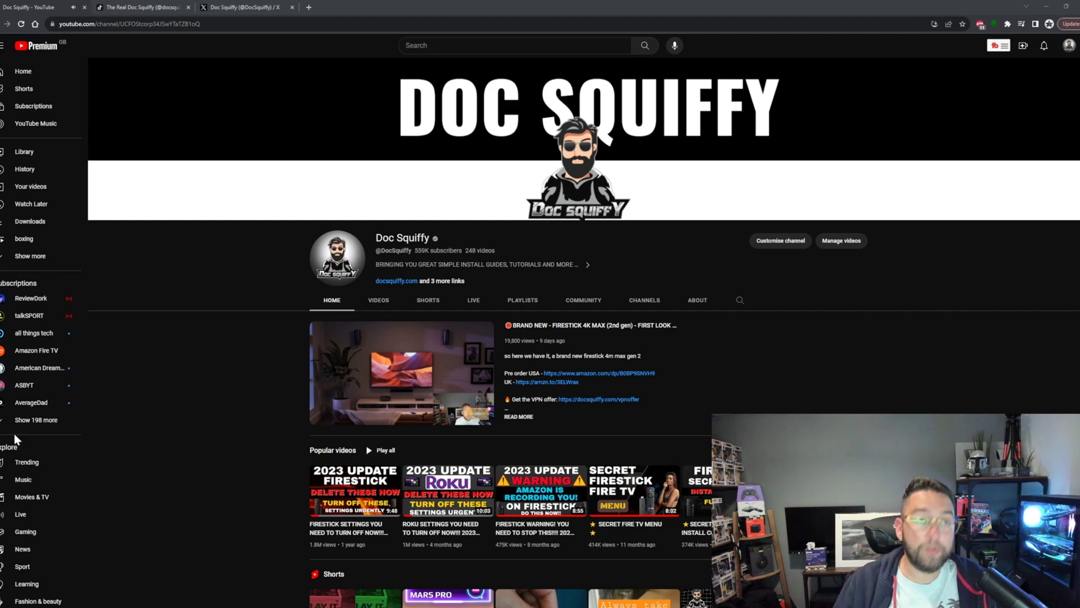
# Flip past the X and TikTok tabs, browse Doc Squiffy's YouTube Videos grid, then return to TikTok.
pyautogui.click(221, 7)
pyautogui.click(155, 7)
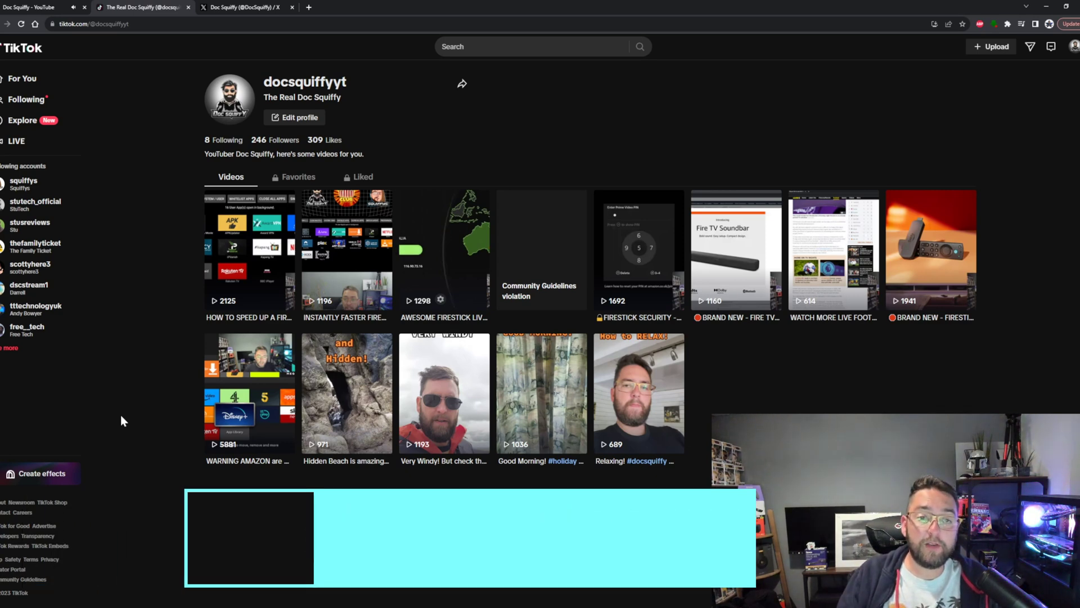
pyautogui.moveTo(250, 254)
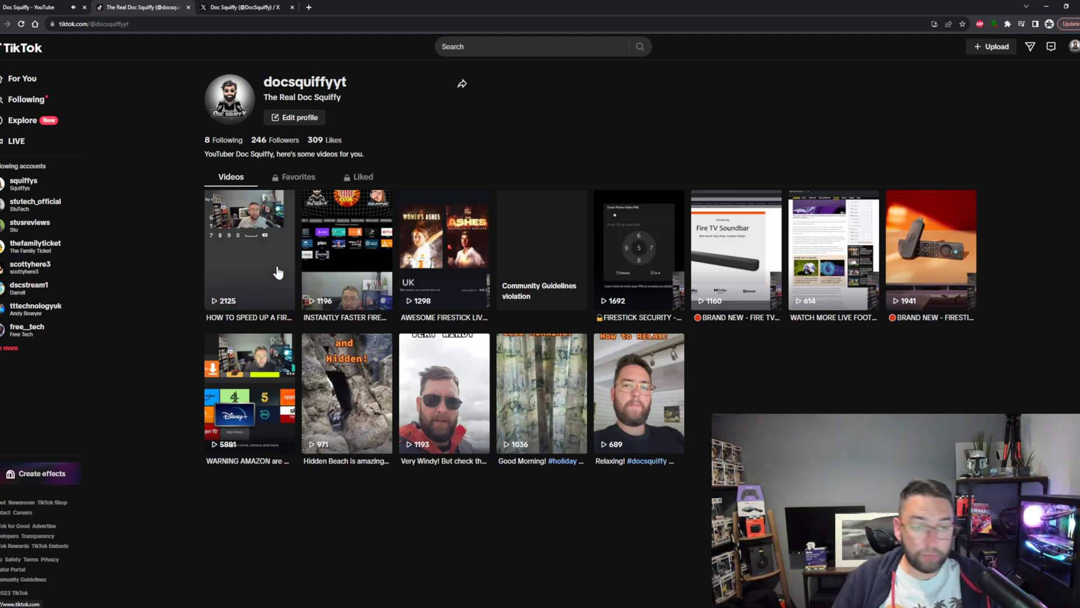
pyautogui.click(16, 6)
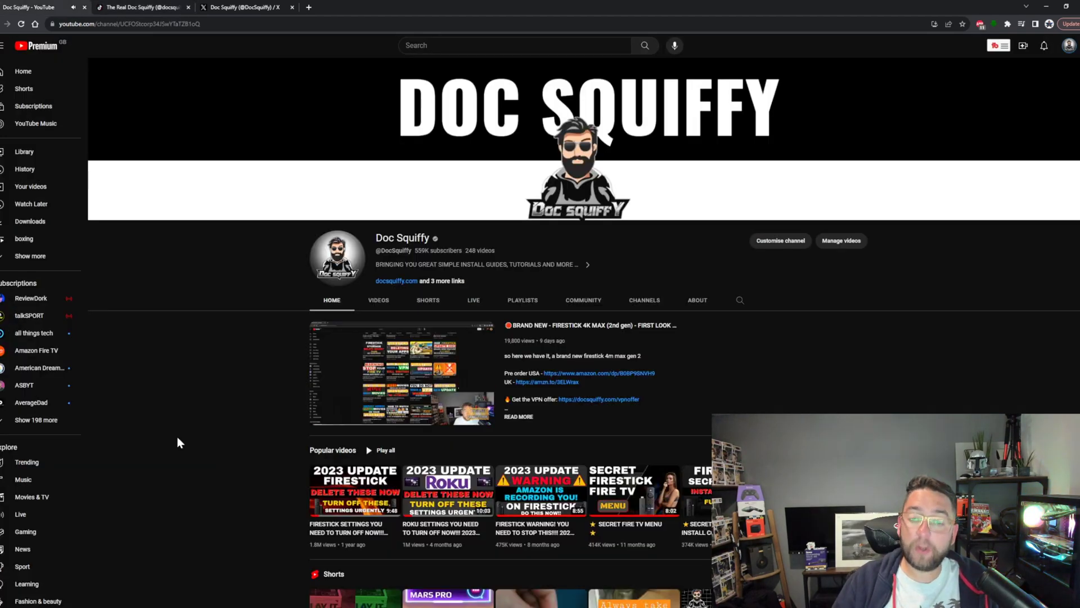
pyautogui.click(375, 304)
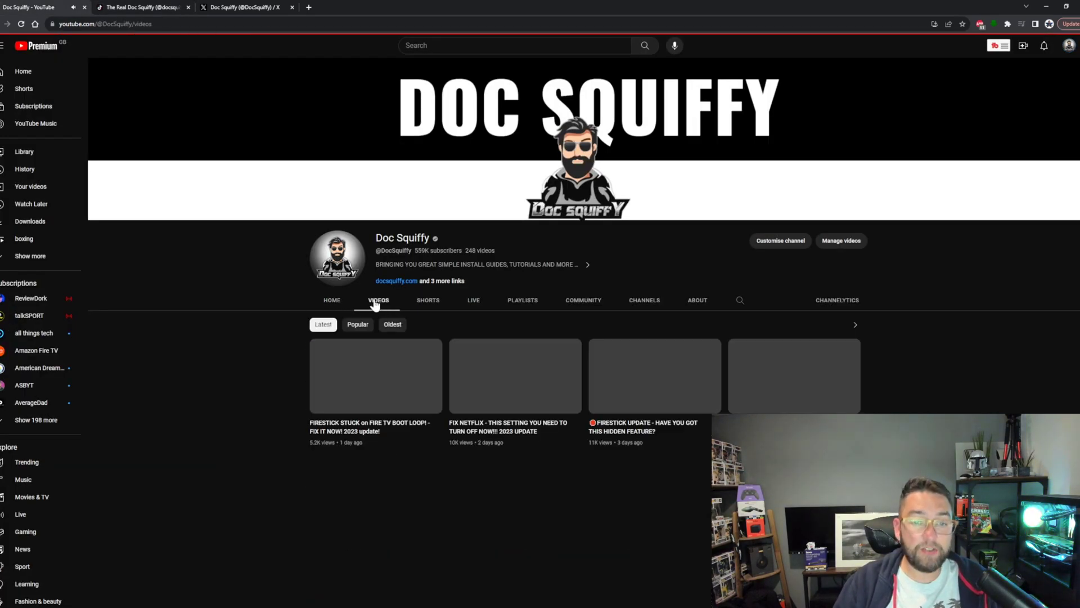
pyautogui.scroll(-6, 532, 414)
pyautogui.scroll(3, 531, 414)
pyautogui.scroll(3, 382, 445)
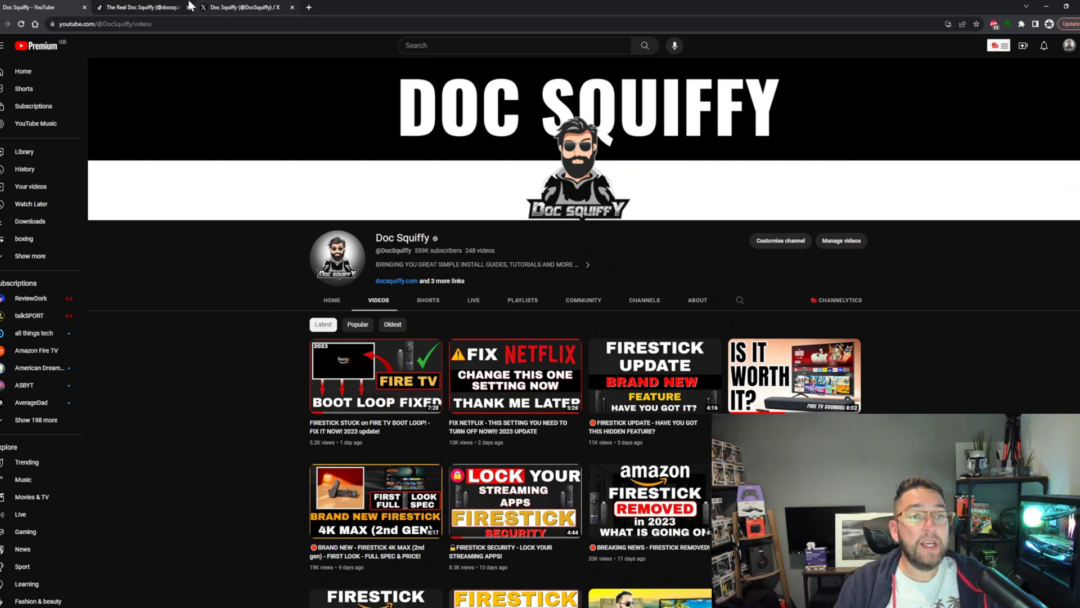
pyautogui.click(138, 7)
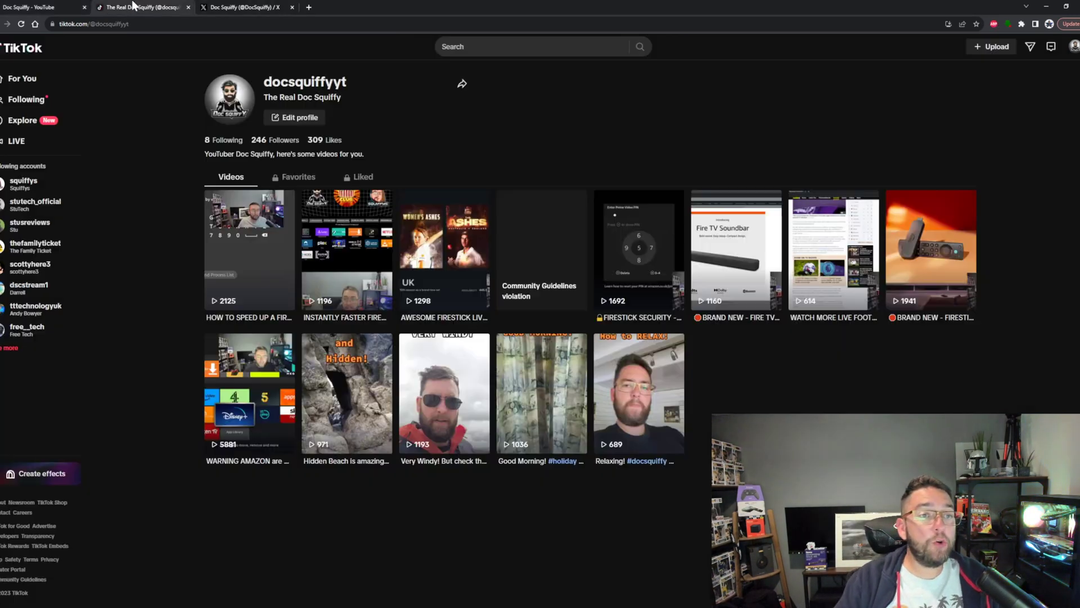
# Switch to Doc Squiffy's X profile and scroll through his Fire TV video posts.
pyautogui.click(268, 8)
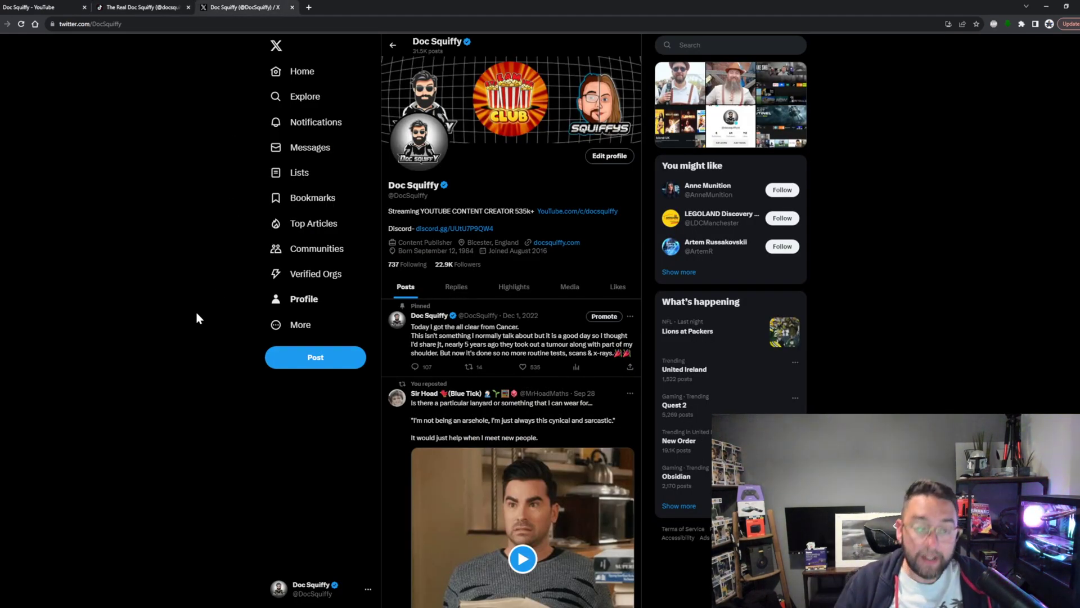
pyautogui.scroll(-3, 199, 315)
pyautogui.scroll(3, 199, 316)
pyautogui.scroll(-5, 201, 314)
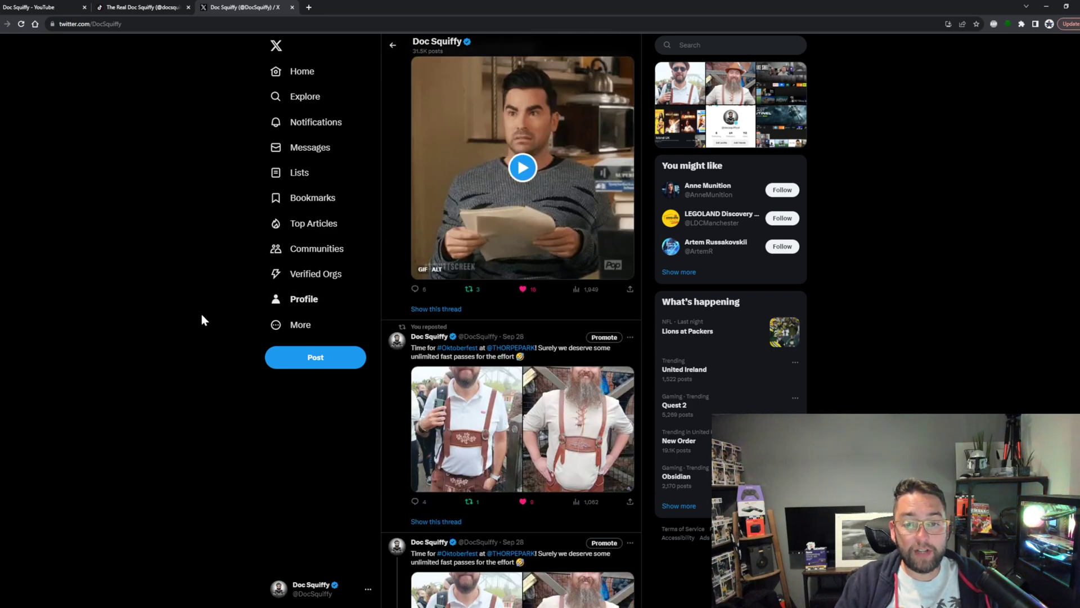
pyautogui.scroll(-1, 201, 321)
pyautogui.scroll(-3, 201, 321)
pyautogui.scroll(-4, 201, 321)
pyautogui.scroll(-3, 201, 322)
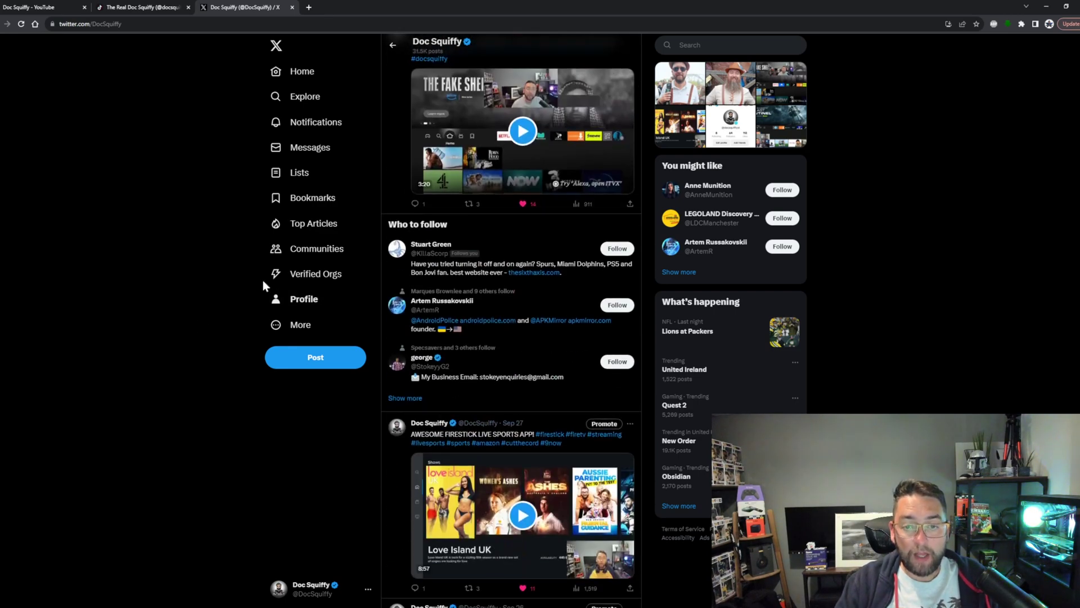
pyautogui.scroll(1, 262, 280)
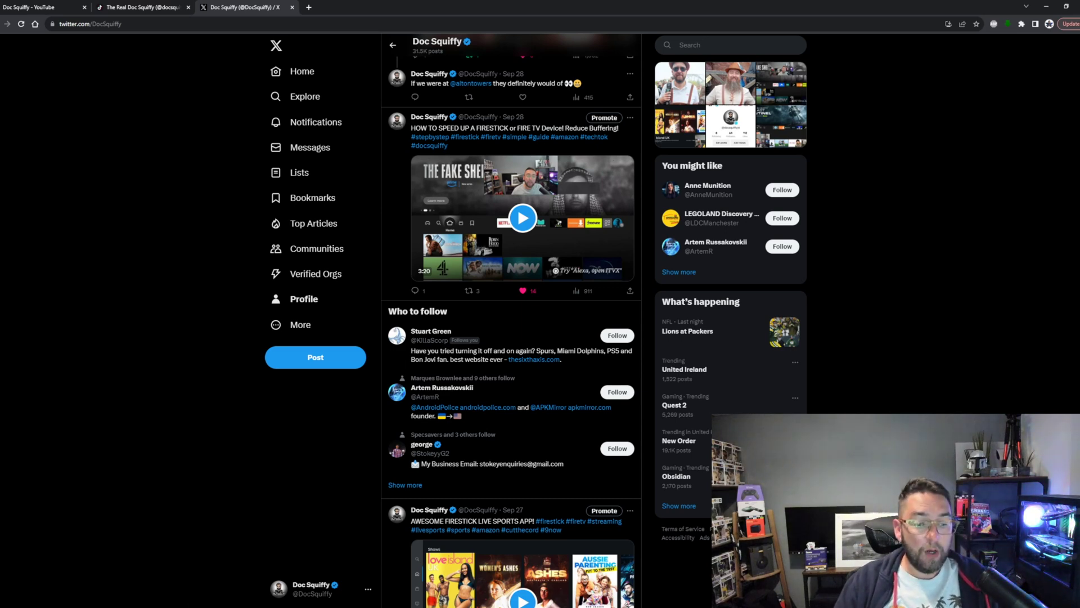
# View the social-links post in Doc Squiffy's Discord main chat, then return to the TikTok profile.
pyautogui.hotkey('alt', 'Tab')
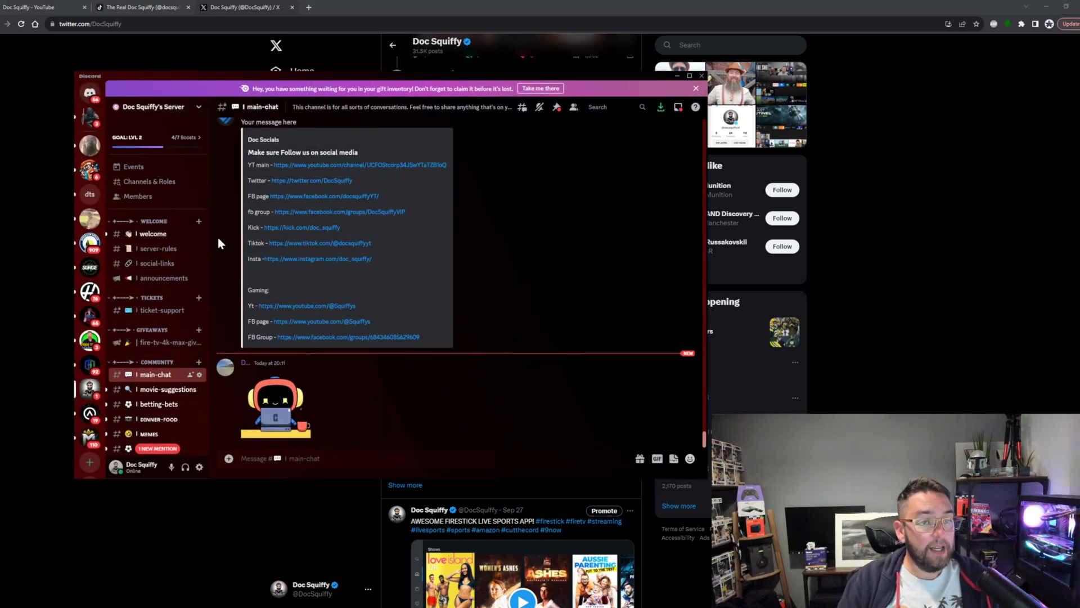
pyautogui.scroll(-2, 148, 261)
pyautogui.scroll(-2, 152, 255)
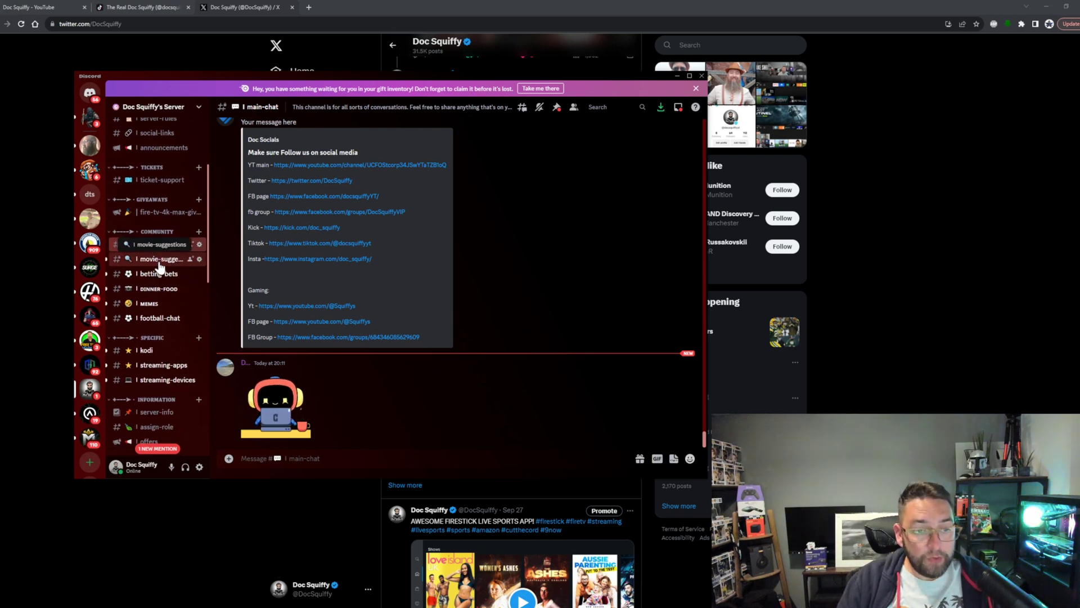
pyautogui.scroll(-1, 159, 261)
pyautogui.scroll(-1, 161, 255)
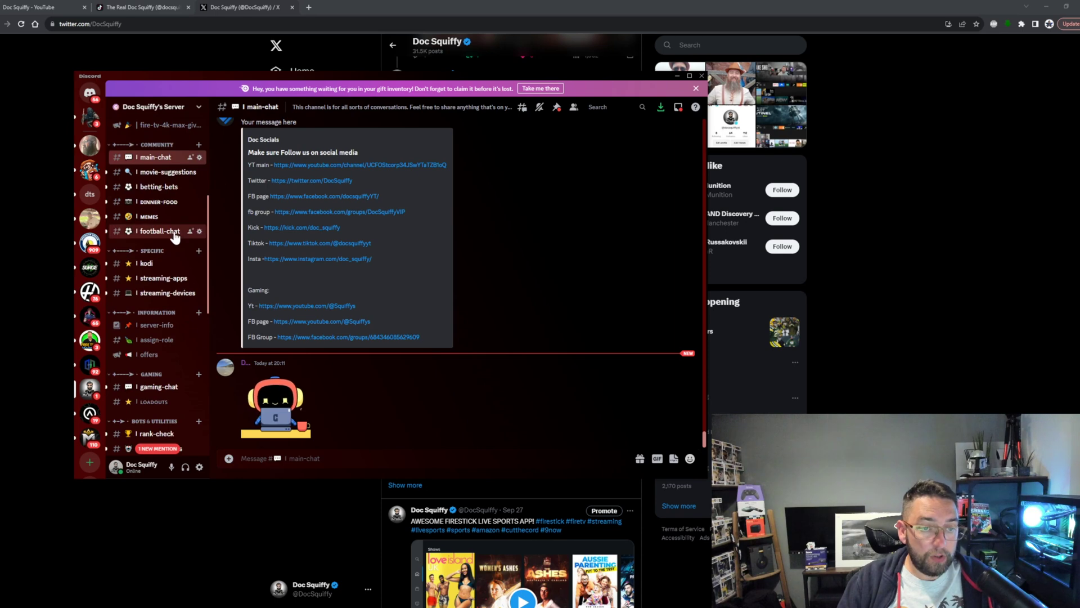
pyautogui.scroll(-2, 170, 235)
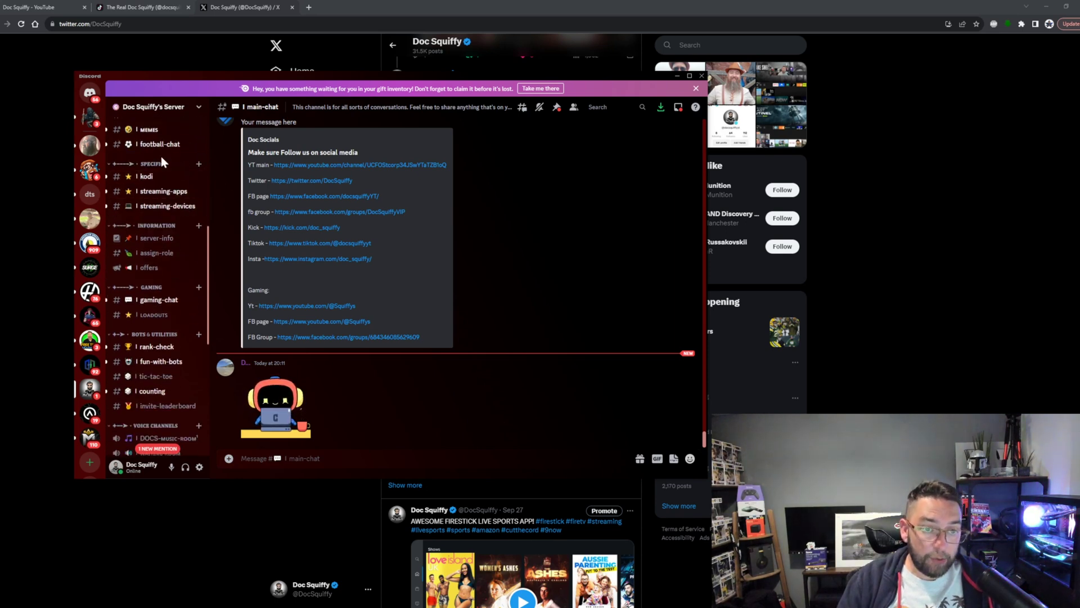
pyautogui.scroll(-1, 164, 215)
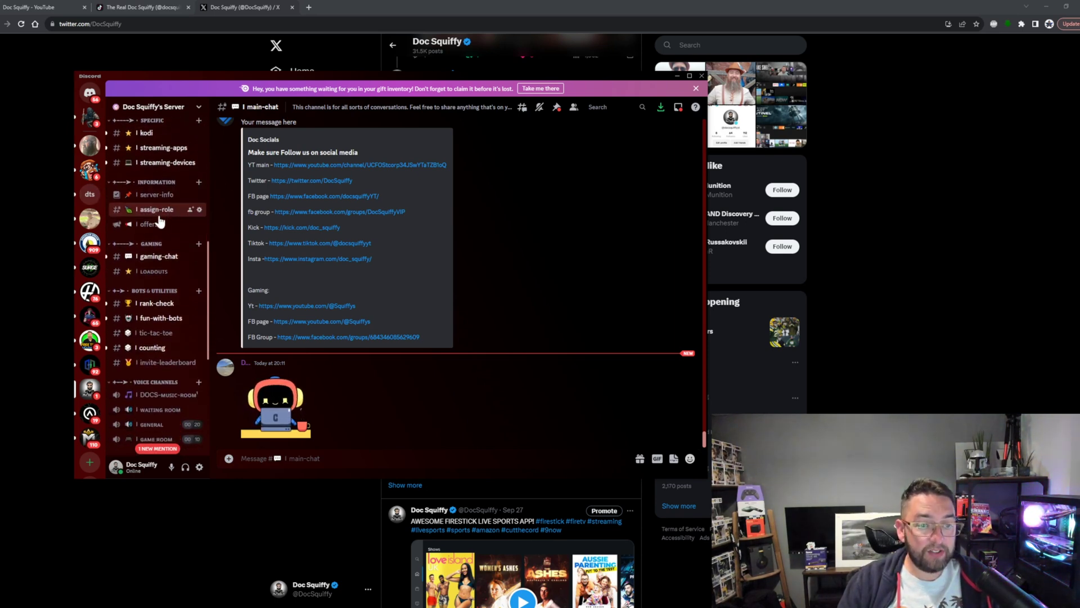
pyautogui.scroll(-1, 165, 213)
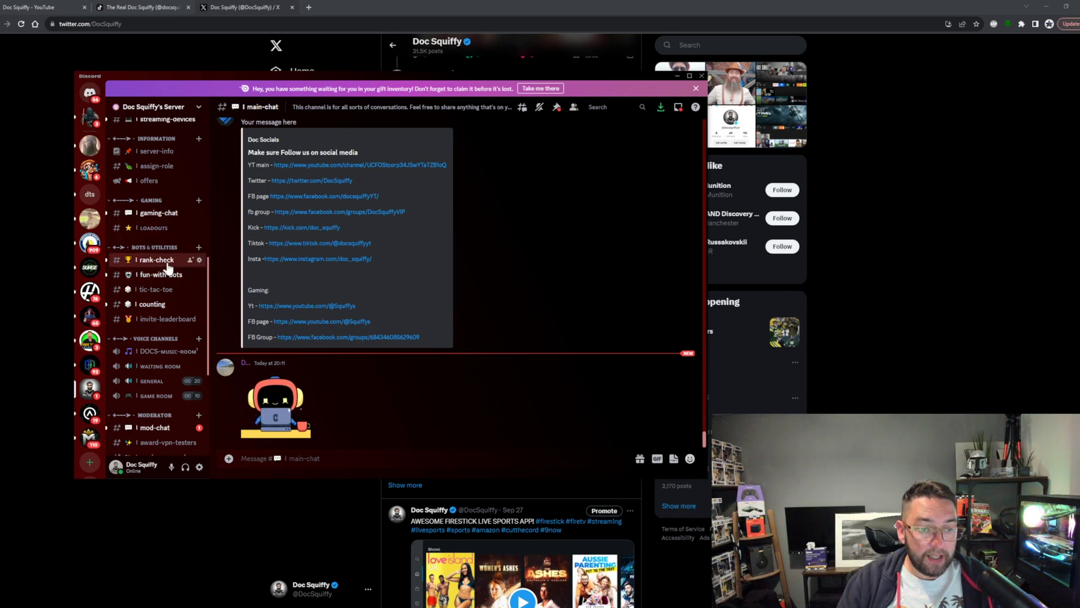
pyautogui.scroll(3, 164, 265)
pyautogui.scroll(3, 168, 270)
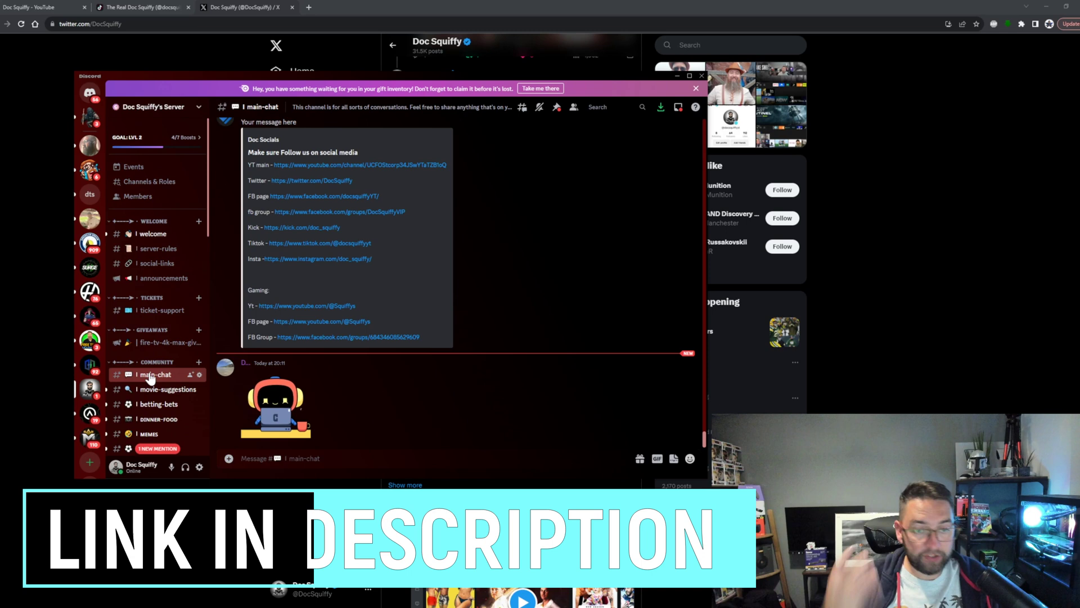
pyautogui.scroll(3, 371, 363)
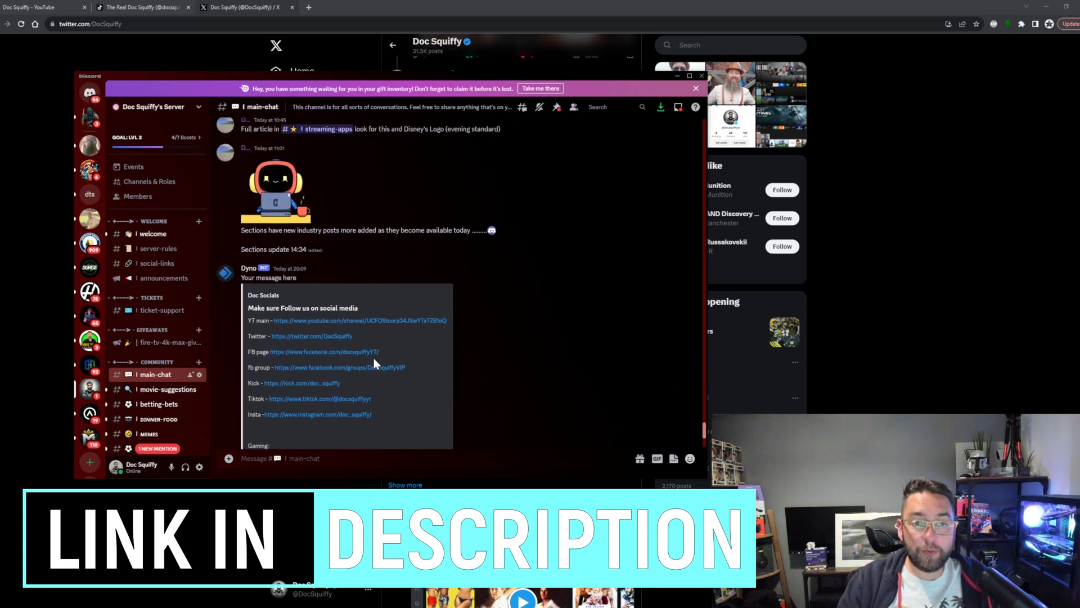
pyautogui.scroll(3, 374, 358)
pyautogui.scroll(-6, 374, 358)
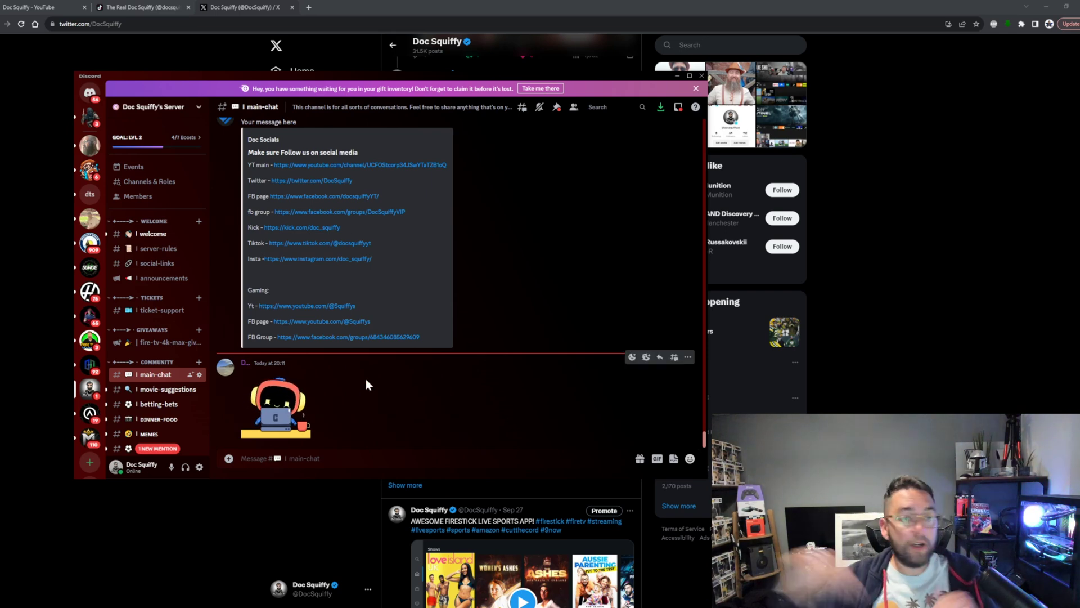
pyautogui.click(141, 5)
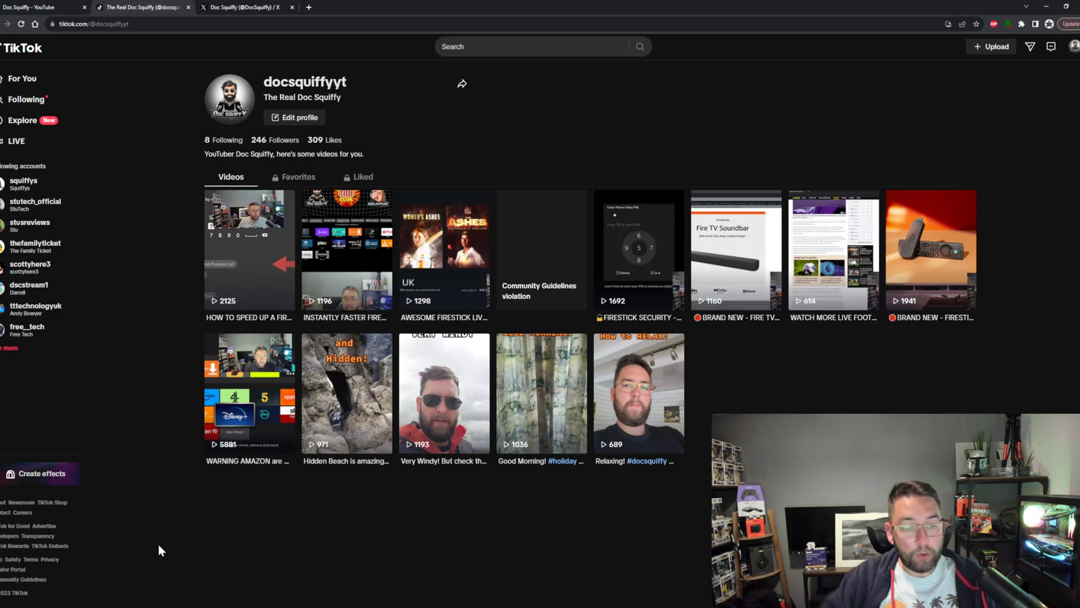
# Switch from TikTok back to Doc Squiffy's YouTube channel Videos grid.
pyautogui.click(65, 6)
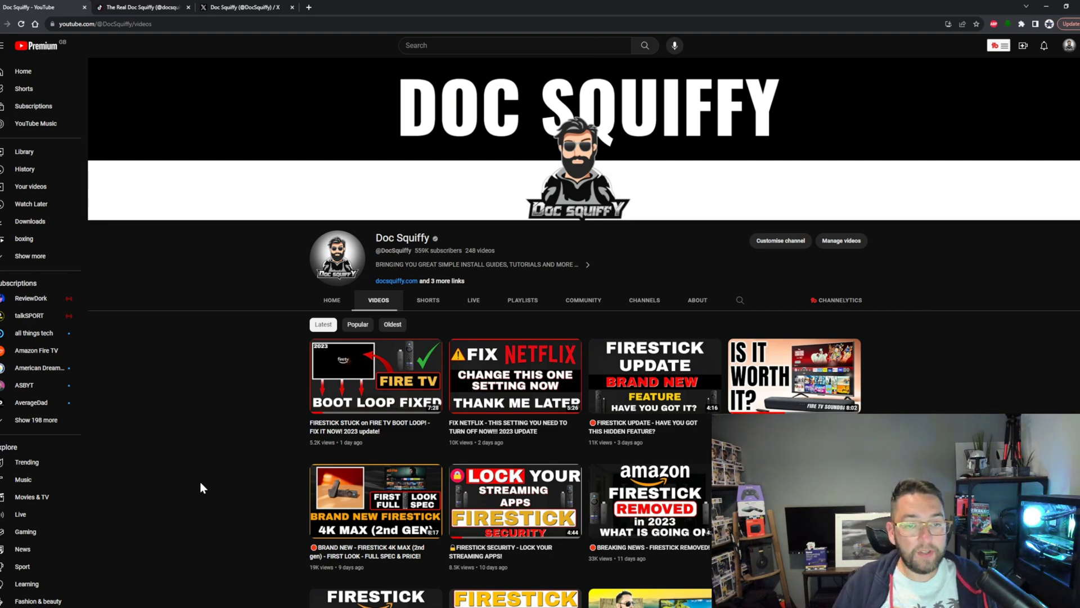
pyautogui.click(143, 7)
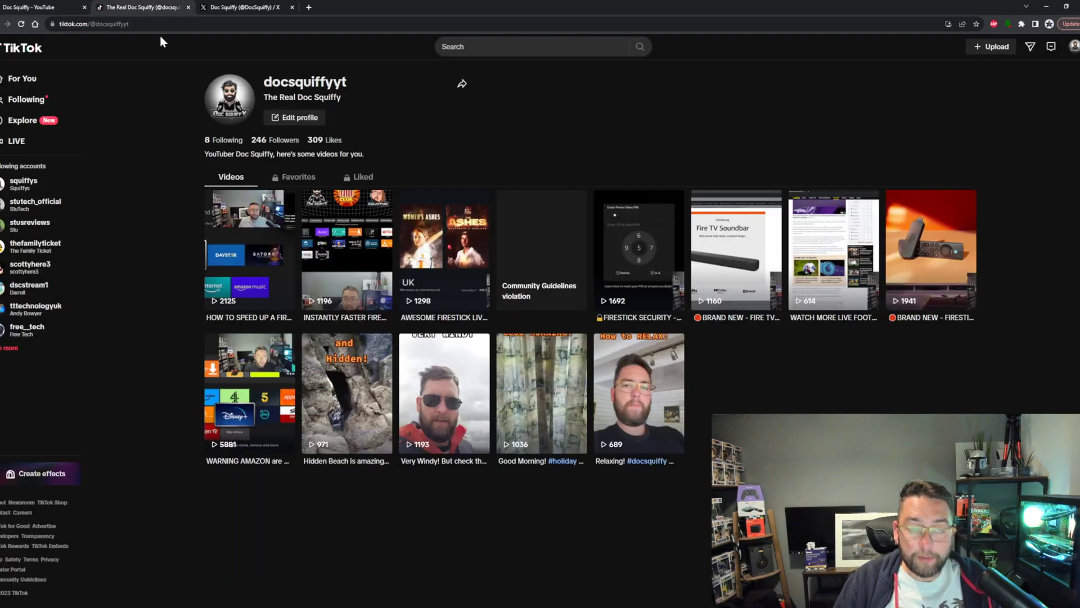
pyautogui.hotkey('ctrl', 'Tab')
pyautogui.click(118, 7)
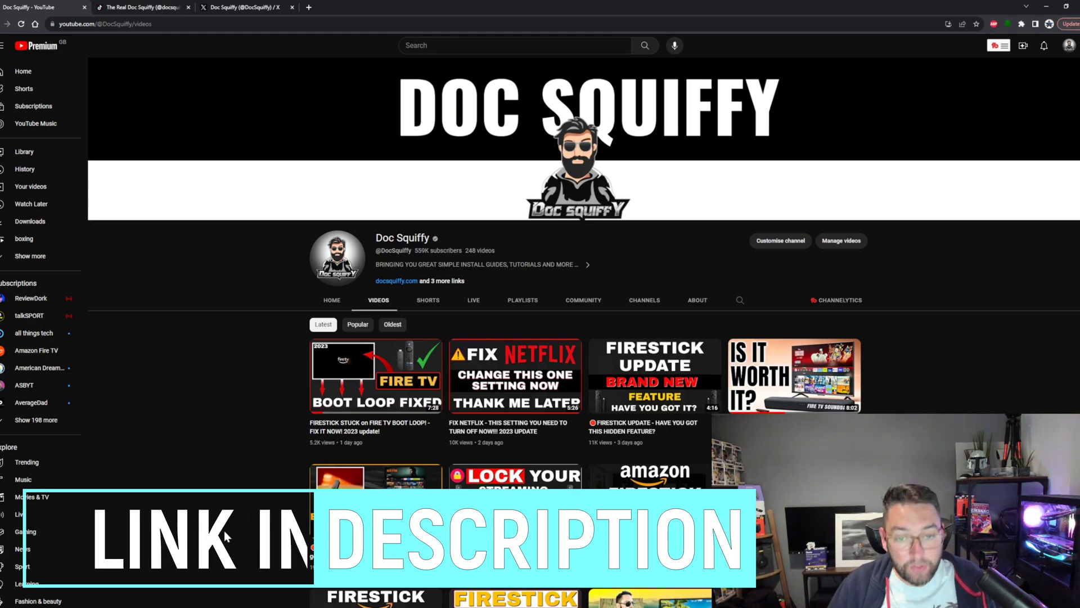
pyautogui.scroll(-4, 520, 352)
pyautogui.scroll(-3, 529, 344)
pyautogui.scroll(10, 529, 344)
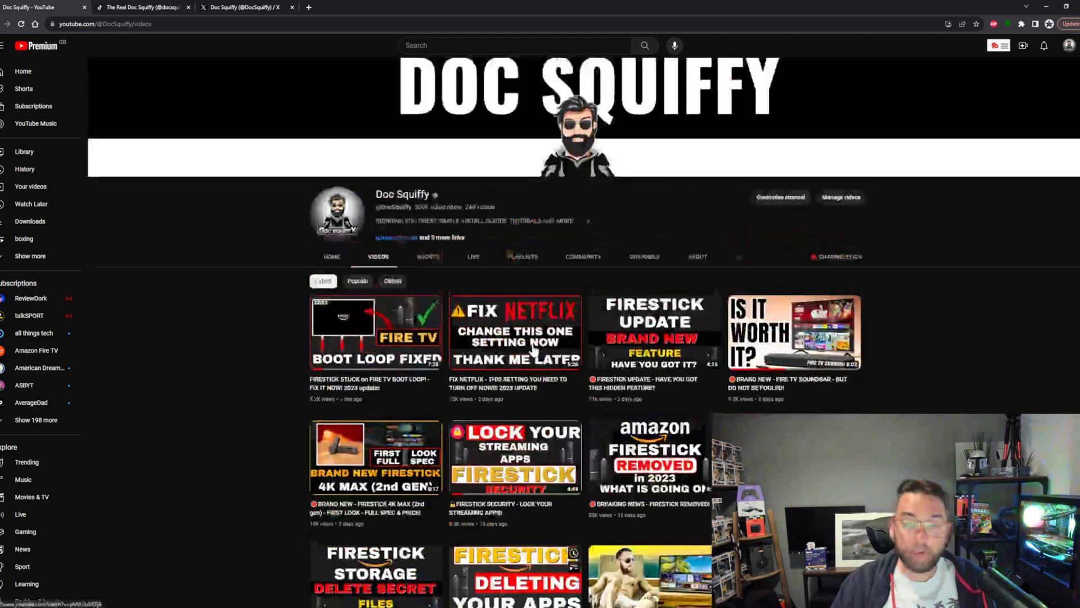